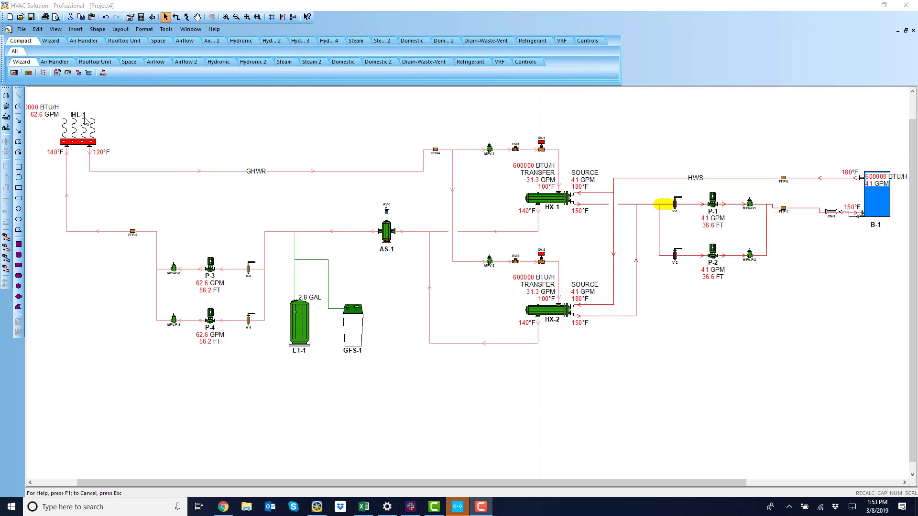
# - Move the entire existing piping schematic down the drawing to clear empty space above it for a new system
pyautogui.click(20, 64)
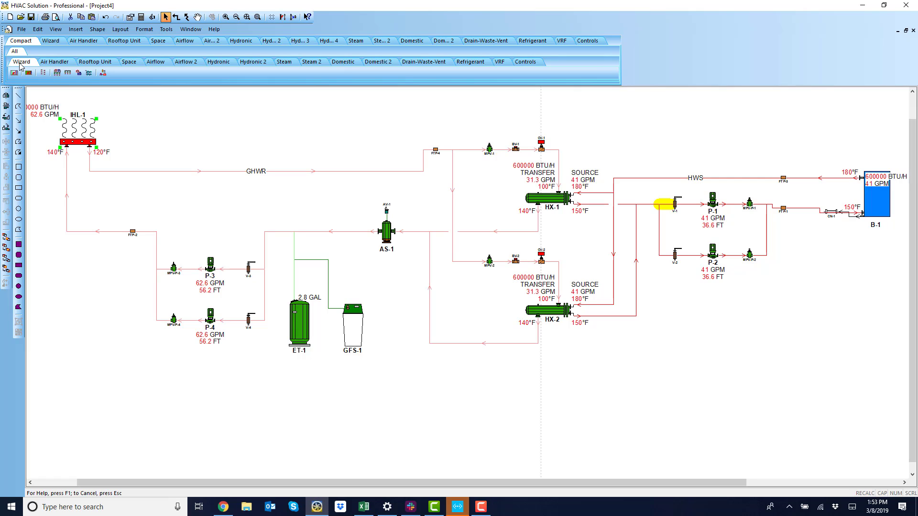
pyautogui.click(89, 74)
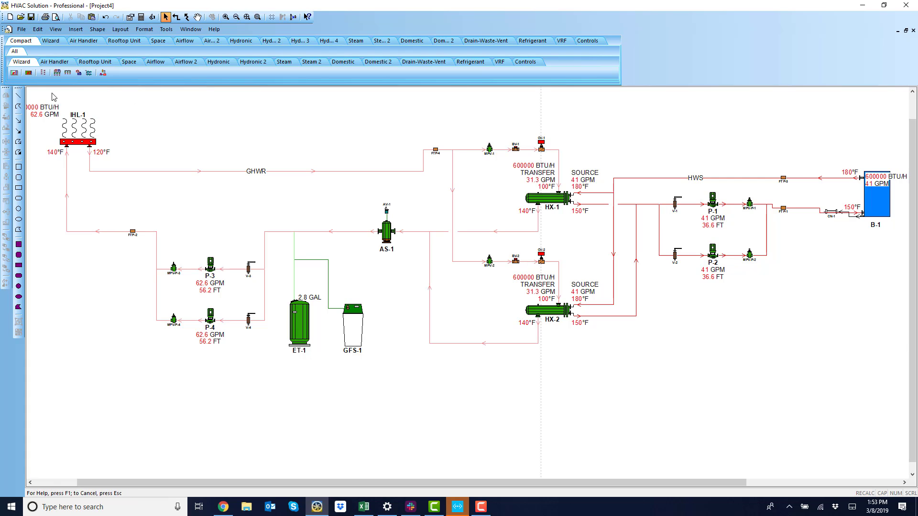
pyautogui.moveTo(53, 96); pyautogui.dragTo(888, 470)
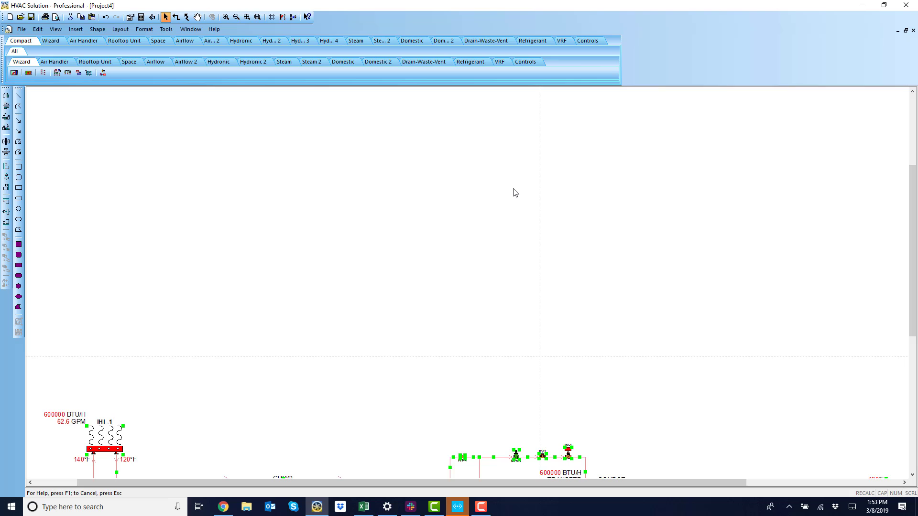
pyautogui.moveTo(424, 168); pyautogui.dragTo(447, 219)
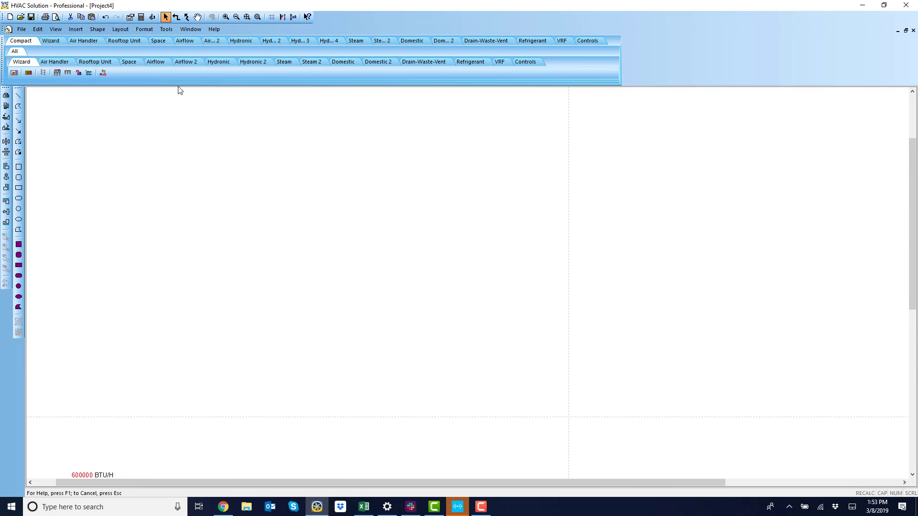
# - Set up a heating-only Hydronic Fluid Separation subsystem with two shell-and-tube heat exchangers, 30% propylene glycol and all three inlet valves
pyautogui.click(88, 71)
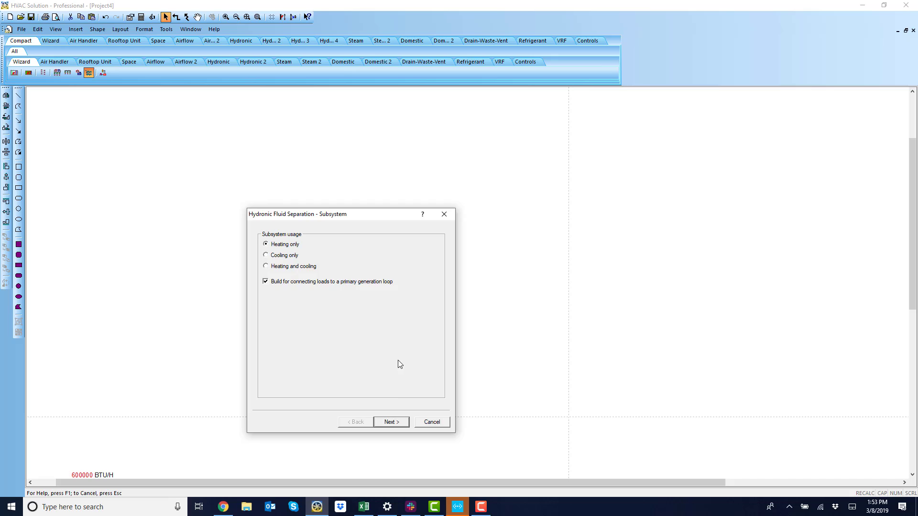
pyautogui.click(386, 419)
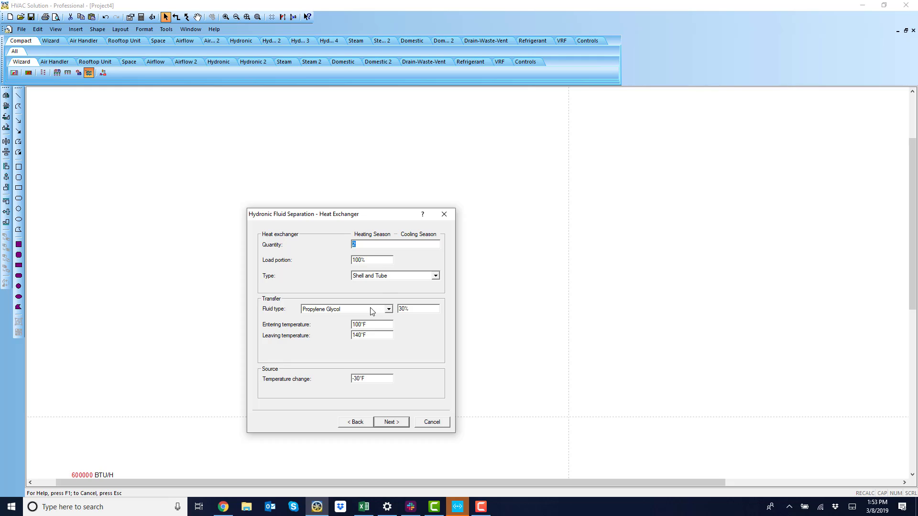
pyautogui.click(390, 422)
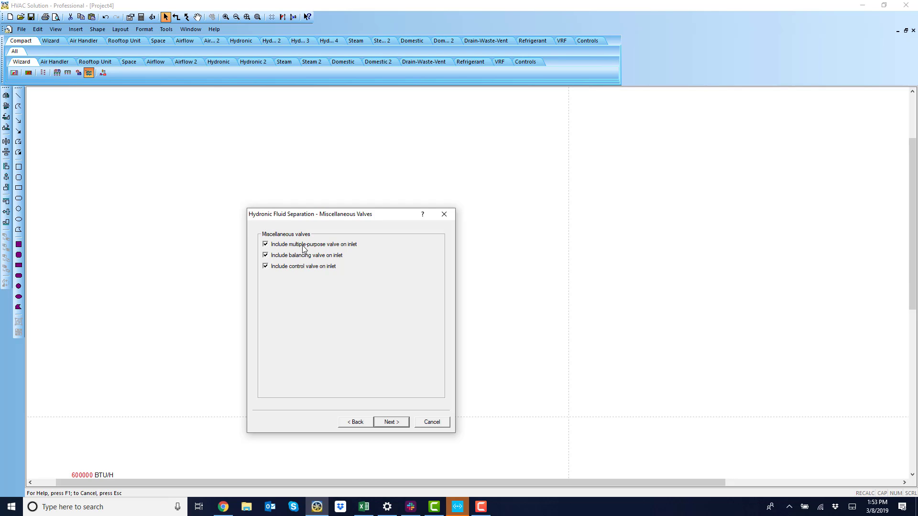
pyautogui.click(390, 422)
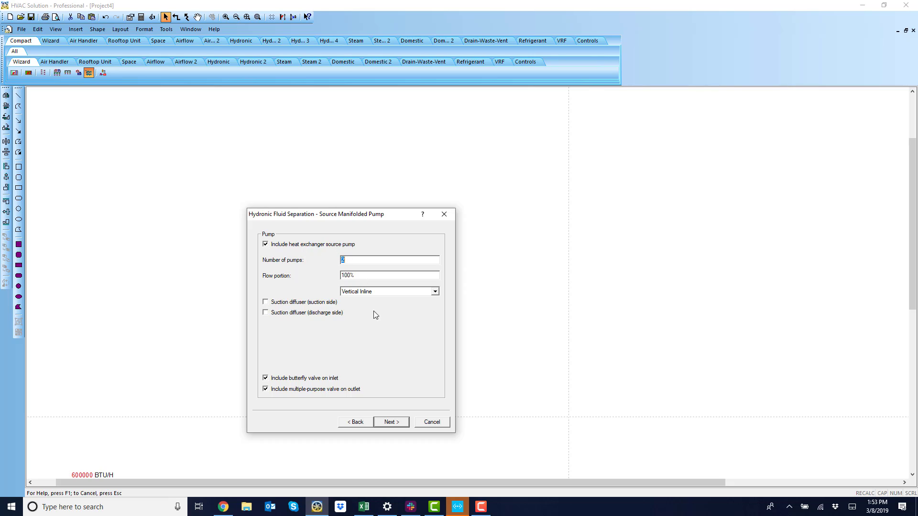
# - Accept the default vertical inline pumps, Axiom glycol feed system and vertical bladder expansion tank, and generate the subsystem in the empty area
pyautogui.click(390, 423)
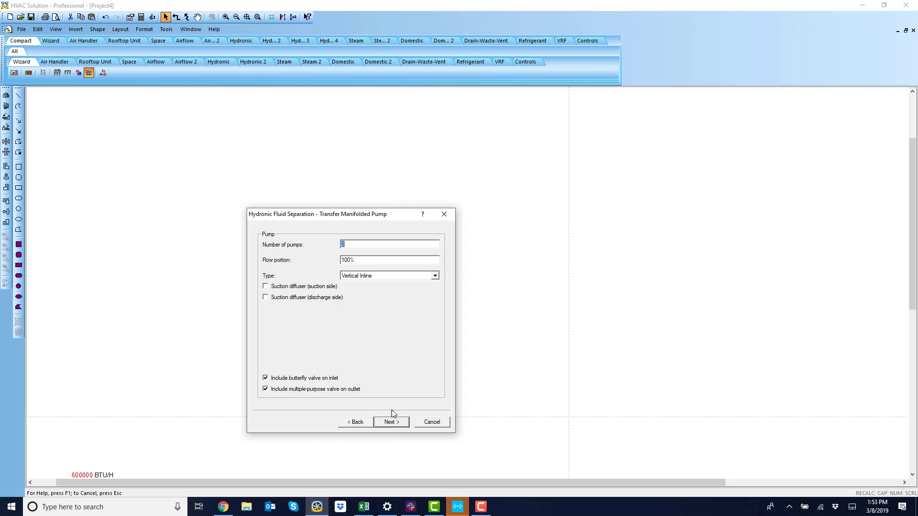
pyautogui.click(395, 425)
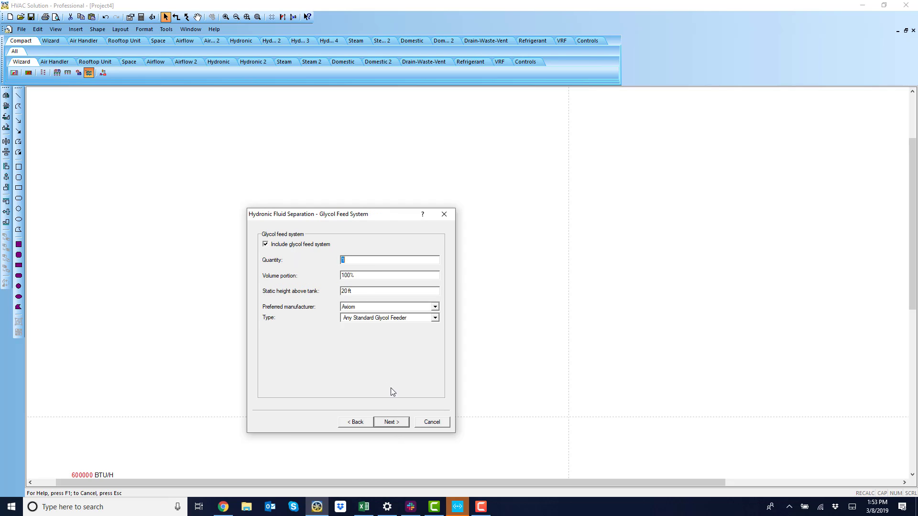
pyautogui.click(396, 426)
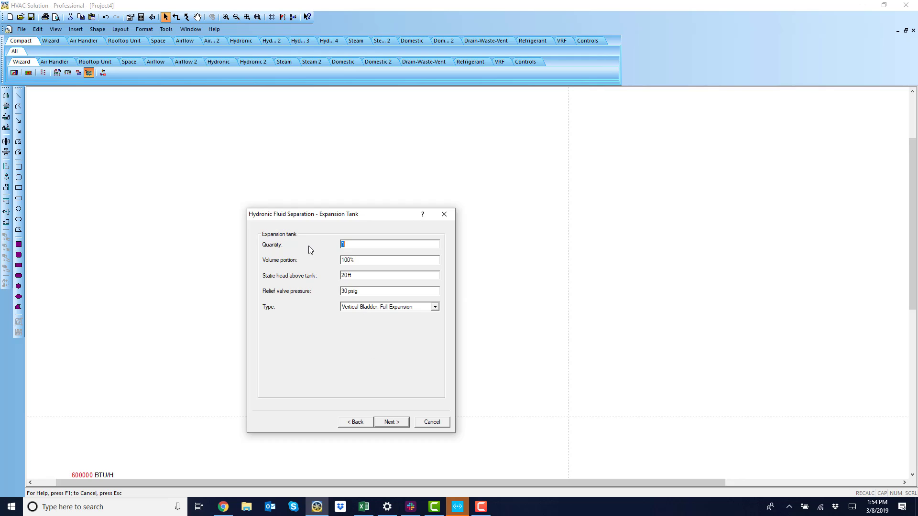
pyautogui.click(390, 423)
pyautogui.click(390, 423)
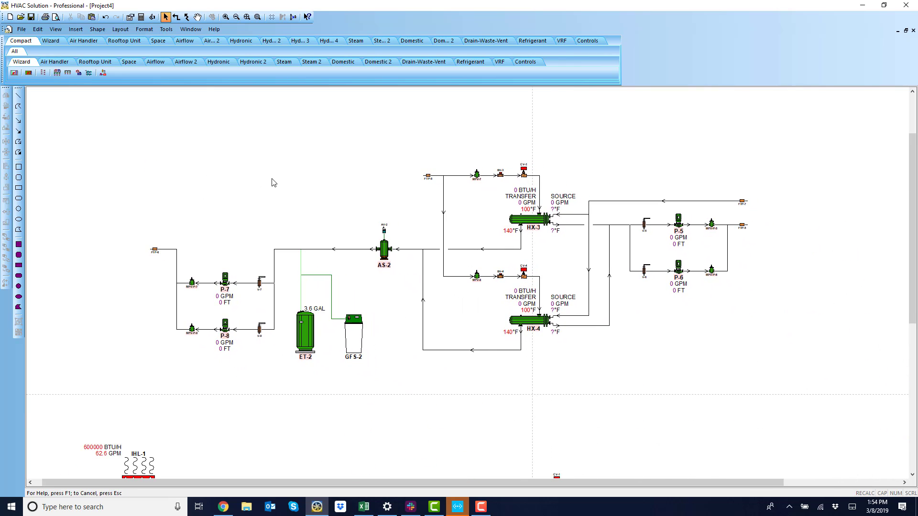
# - Place a hydronic heating Snowmelt terminal load above and to the left of the new subsystem
pyautogui.click(222, 65)
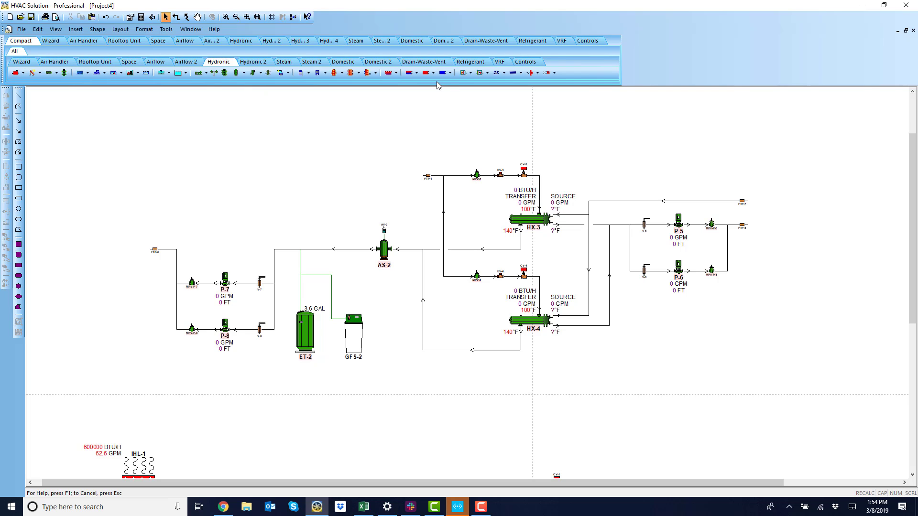
pyautogui.click(433, 73)
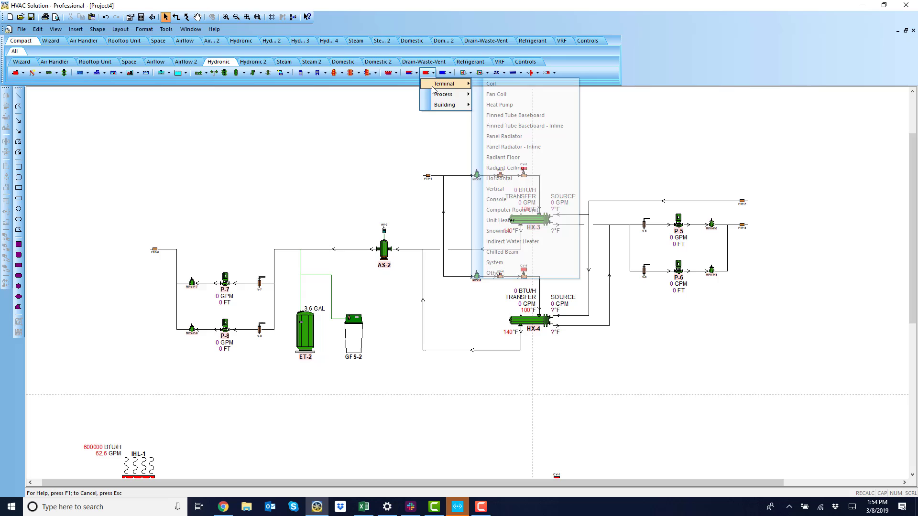
pyautogui.moveTo(436, 106)
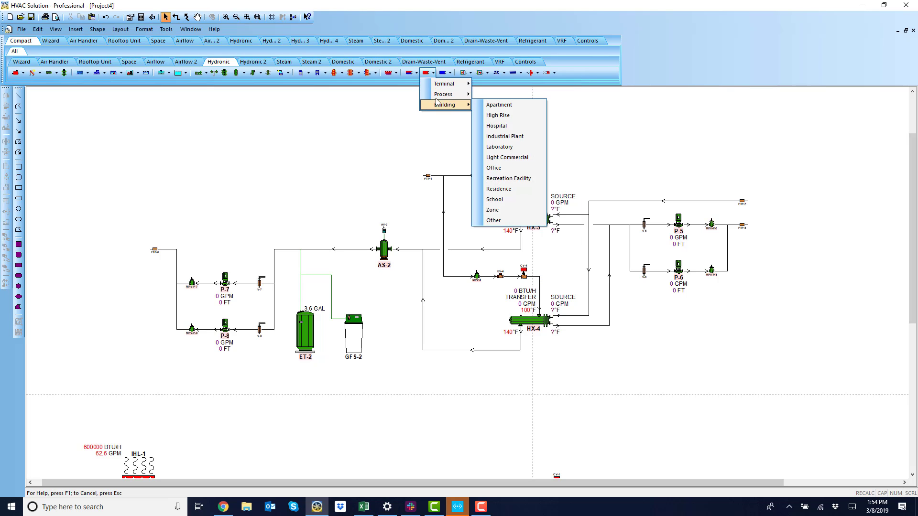
pyautogui.moveTo(442, 87)
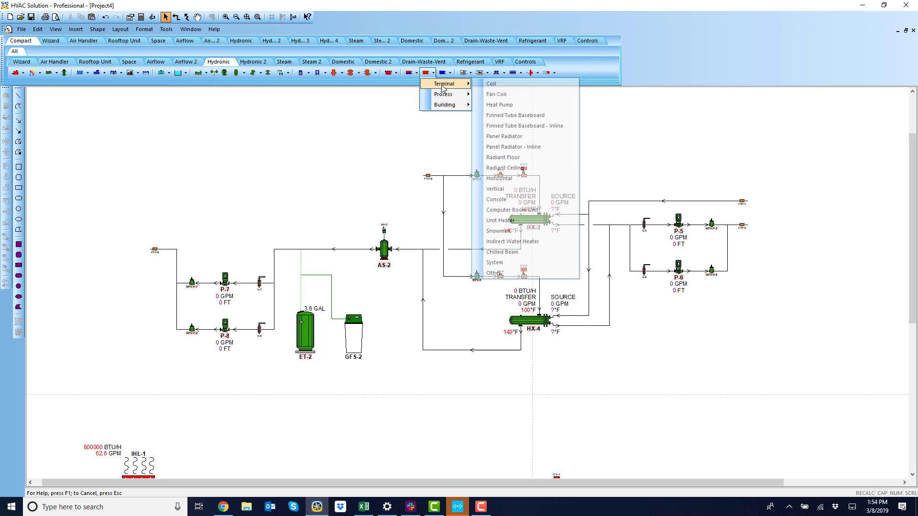
pyautogui.click(516, 232)
pyautogui.click(110, 151)
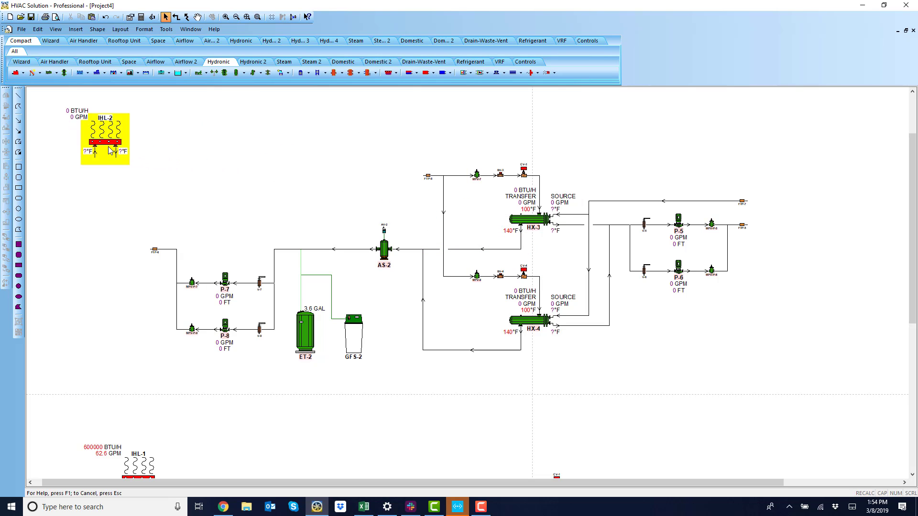
# - Set the snowmelt load to 600000 Btu/h and pipe it to the subsystem's transfer-side supply and return connections
pyautogui.doubleClick(110, 151)
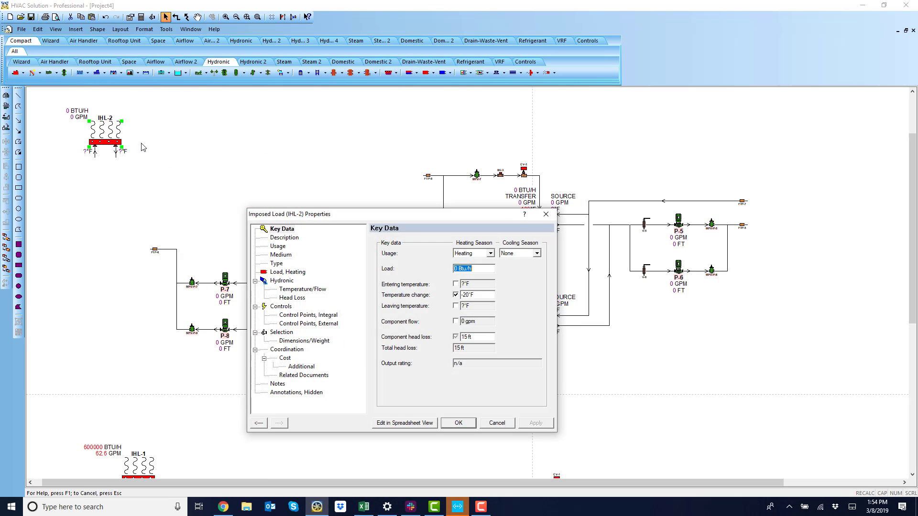
pyautogui.click(457, 268)
pyautogui.write('600000')
pyautogui.click(459, 423)
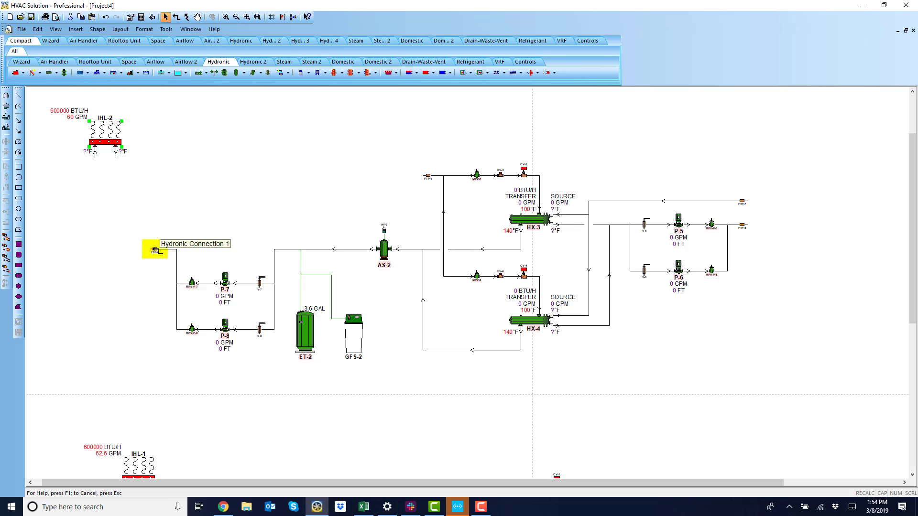
pyautogui.moveTo(153, 249)
pyautogui.mouseDown()
pyautogui.moveTo(132, 246)
pyautogui.moveTo(112, 224)
pyautogui.moveTo(95, 152)
pyautogui.moveTo(116, 152)
pyautogui.moveTo(116, 184)
pyautogui.moveTo(428, 176)
pyautogui.mouseUp()
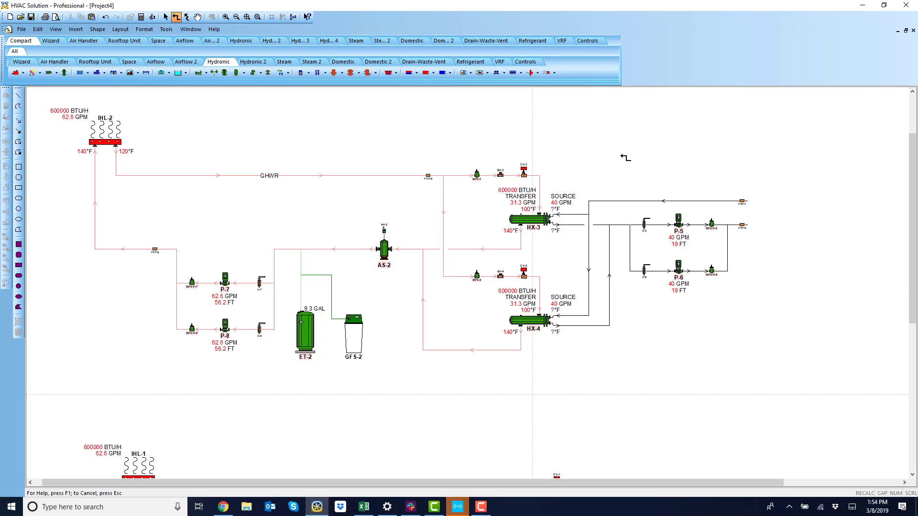
pyautogui.press('Escape')
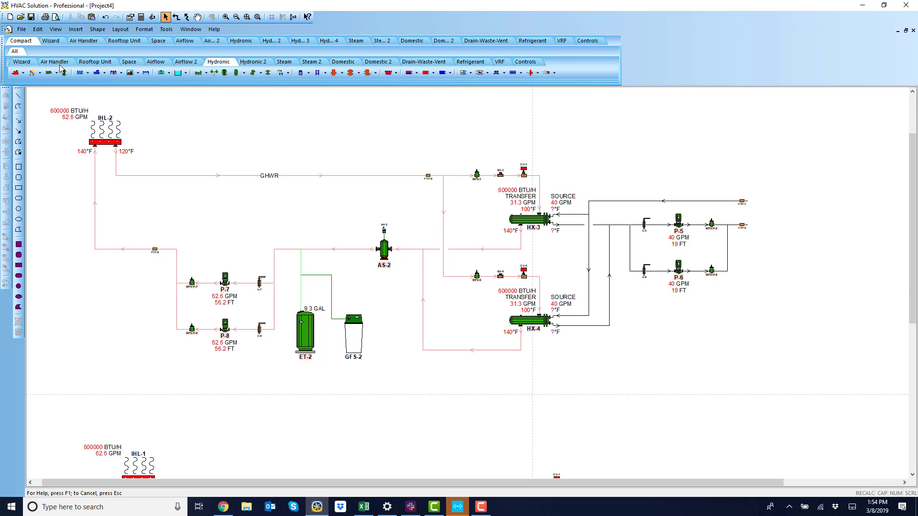
# - Place a Patterson-Kelley MACH condensing boiler to the right of the heat exchanger source pumps
pyautogui.click(23, 73)
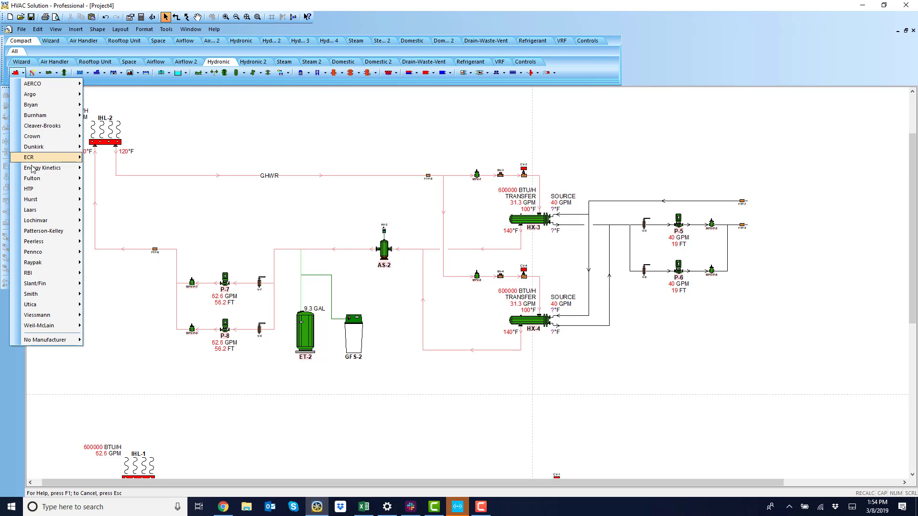
pyautogui.moveTo(58, 232)
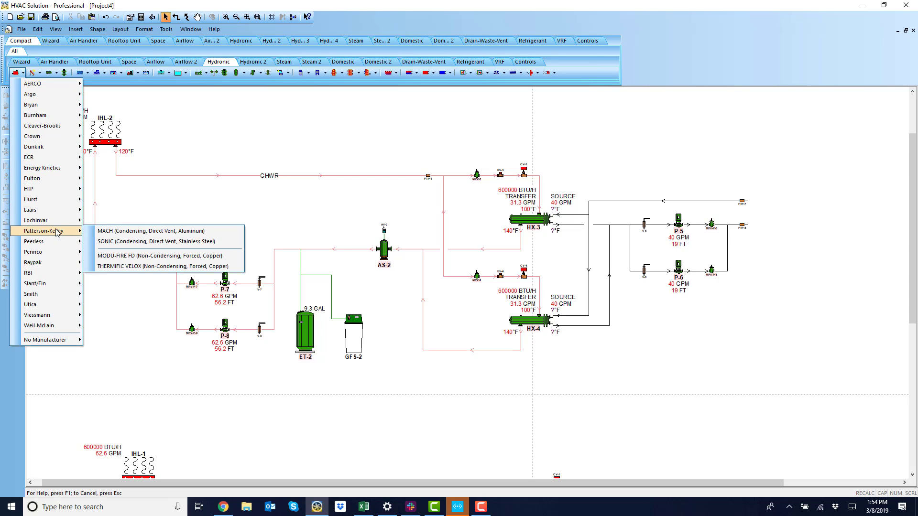
pyautogui.click(93, 230)
pyautogui.click(818, 211)
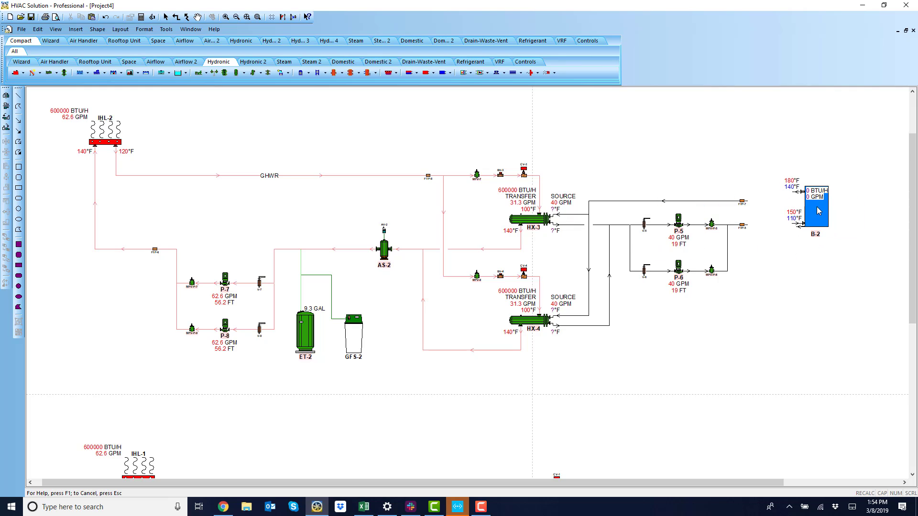
# - Pipe the boiler's inlet and outlet to the subsystem's two source-side connections and recalculate the system
pyautogui.moveTo(802, 223); pyautogui.dragTo(742, 224)
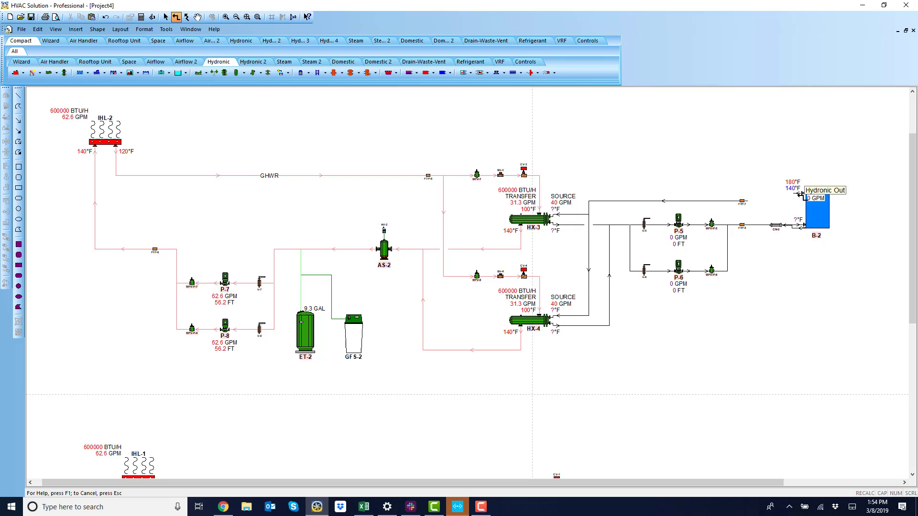
pyautogui.moveTo(799, 194); pyautogui.dragTo(742, 201)
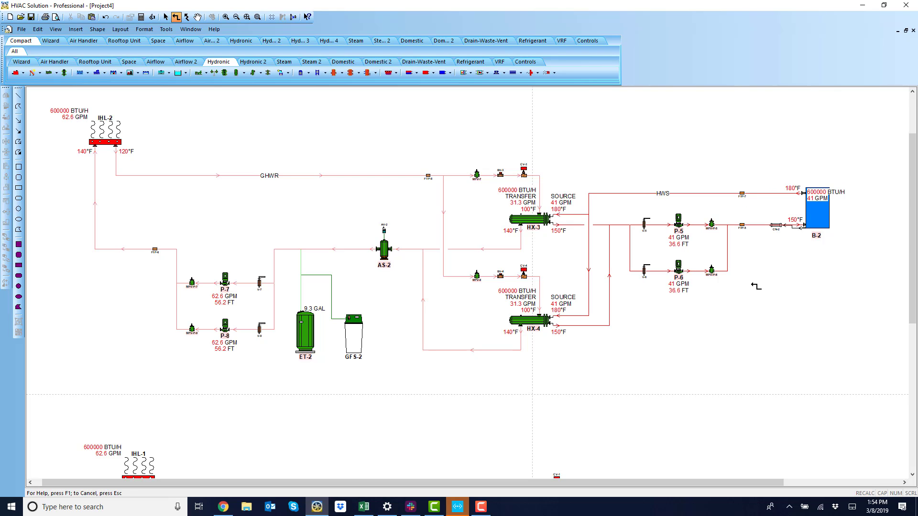
pyautogui.press('Escape')
pyautogui.click(152, 16)
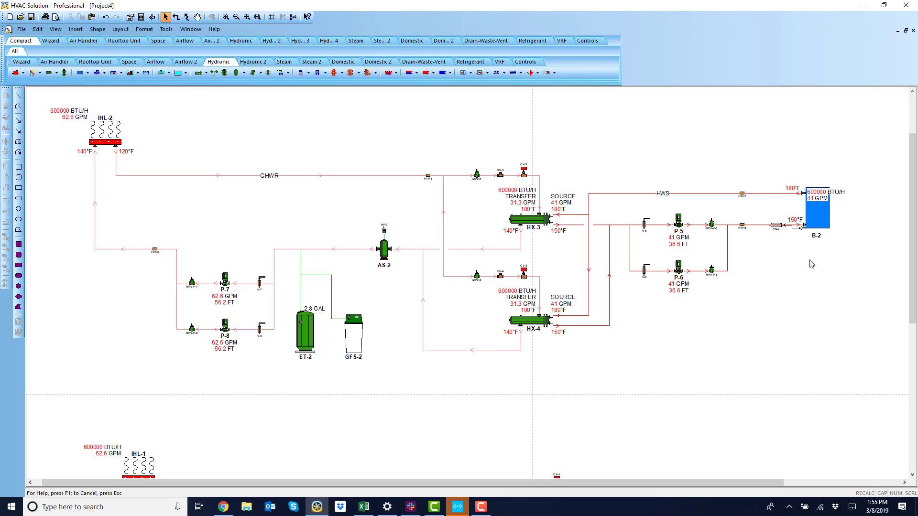
# - Review the new boiler's automatic model selection and the alternative models in its properties
pyautogui.doubleClick(812, 228)
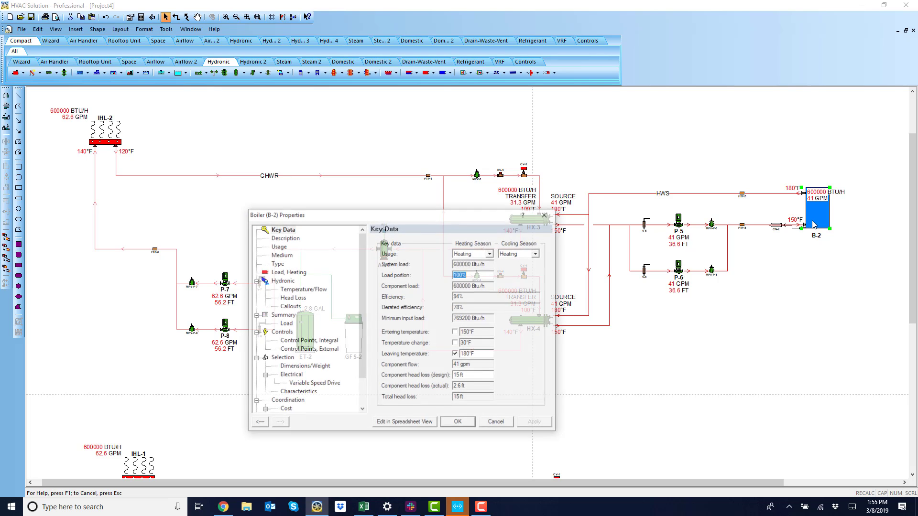
pyautogui.click(282, 358)
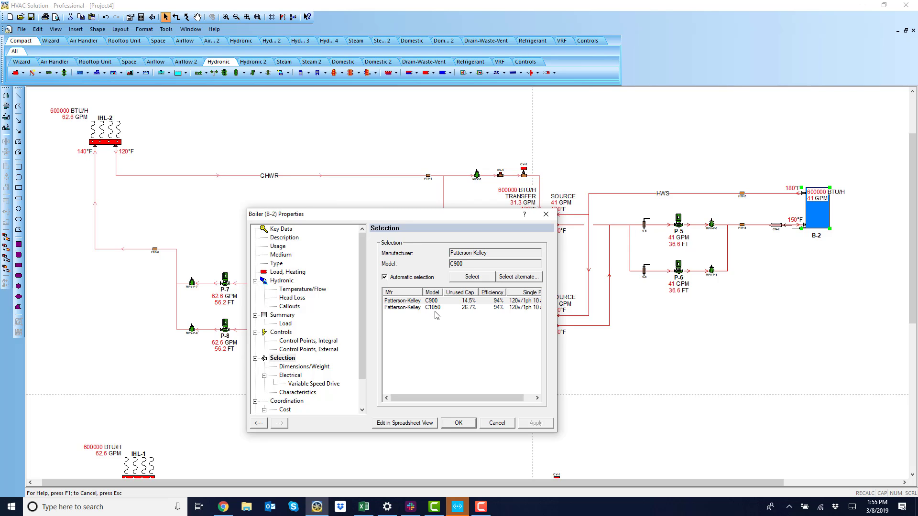
pyautogui.click(458, 423)
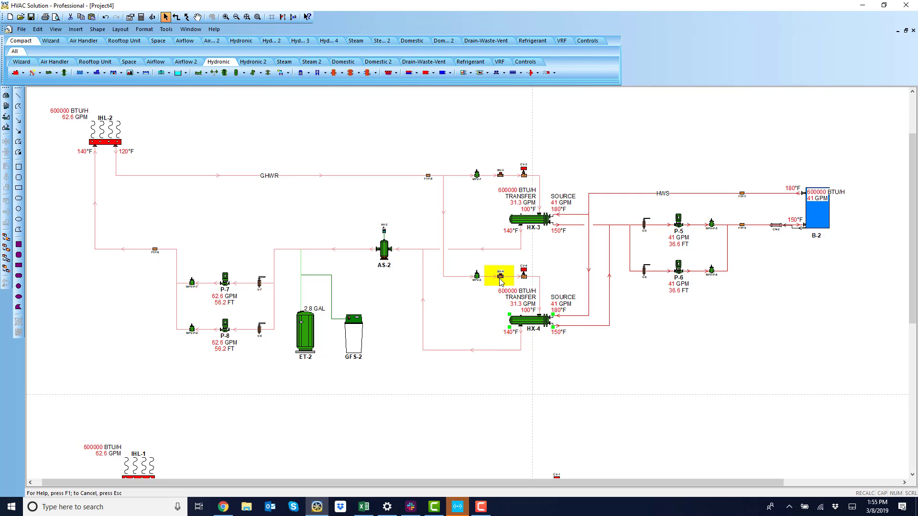
# - Change the type of both heat exchangers in the new subsystem, HX-3 and HX-4, to Brazed Plate
pyautogui.keyDown('shift'); pyautogui.click(527, 226); pyautogui.keyUp('shift')
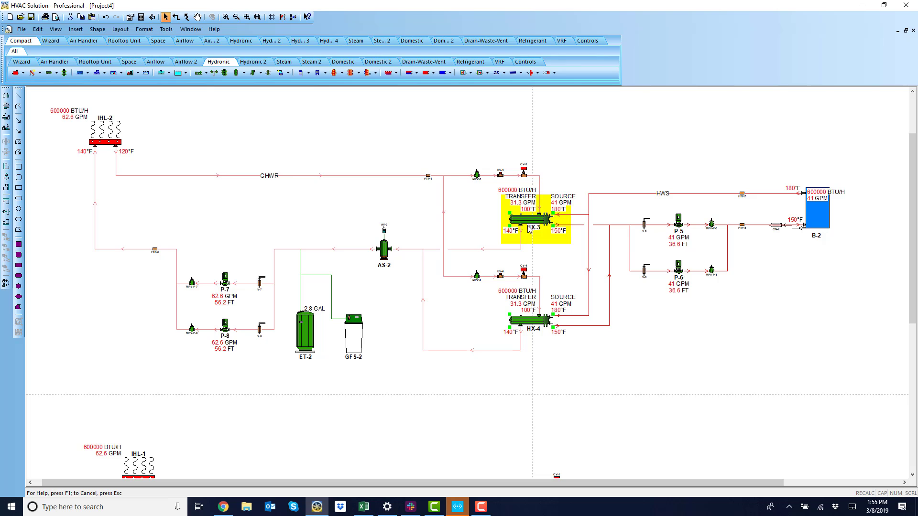
pyautogui.doubleClick(529, 226)
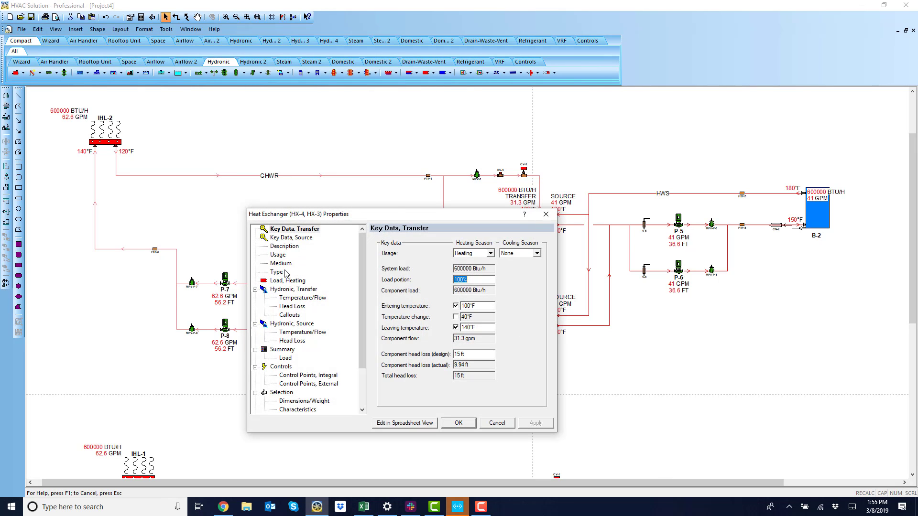
pyautogui.click(279, 273)
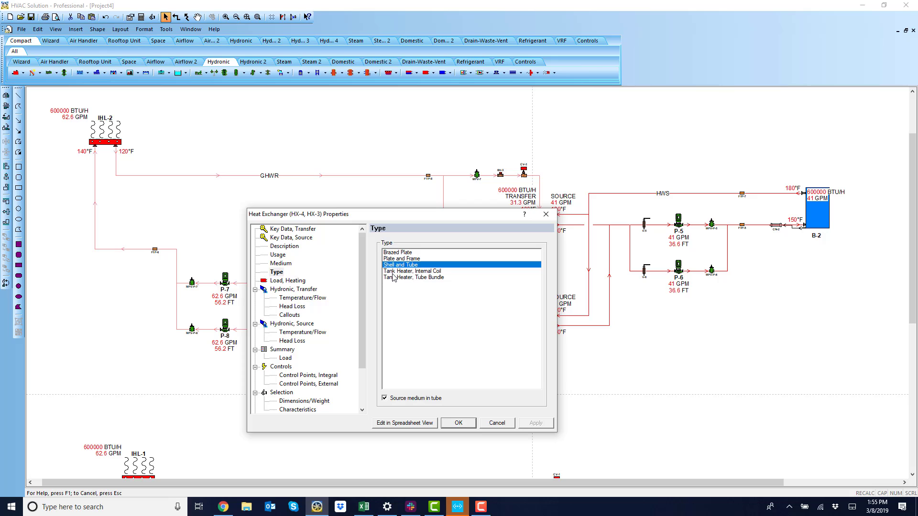
pyautogui.click(400, 253)
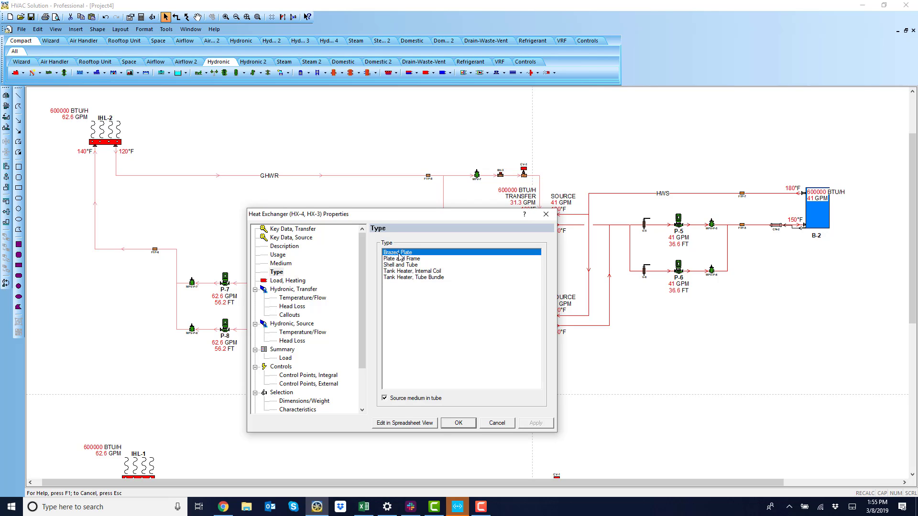
pyautogui.click(464, 423)
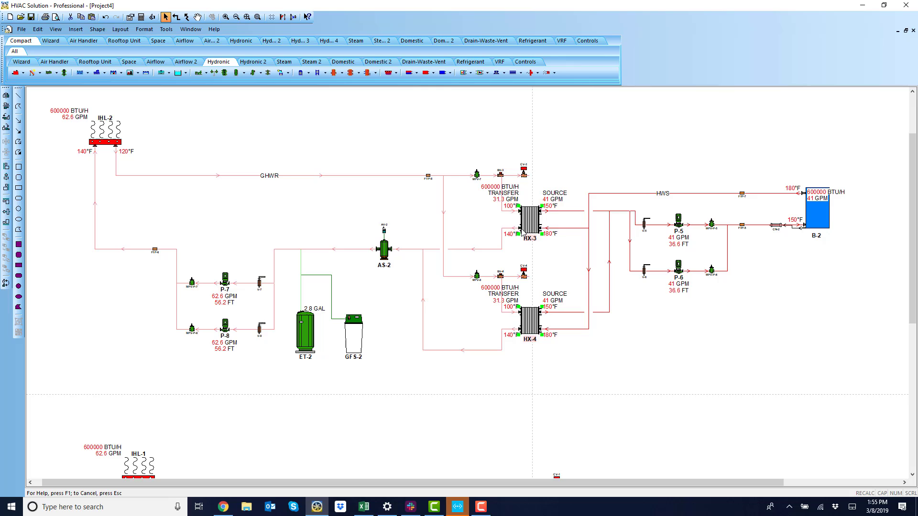
# - Recalculate the system and review the automatic model selection for the brazed plate heat exchangers HX-3 and HX-4
pyautogui.click(152, 17)
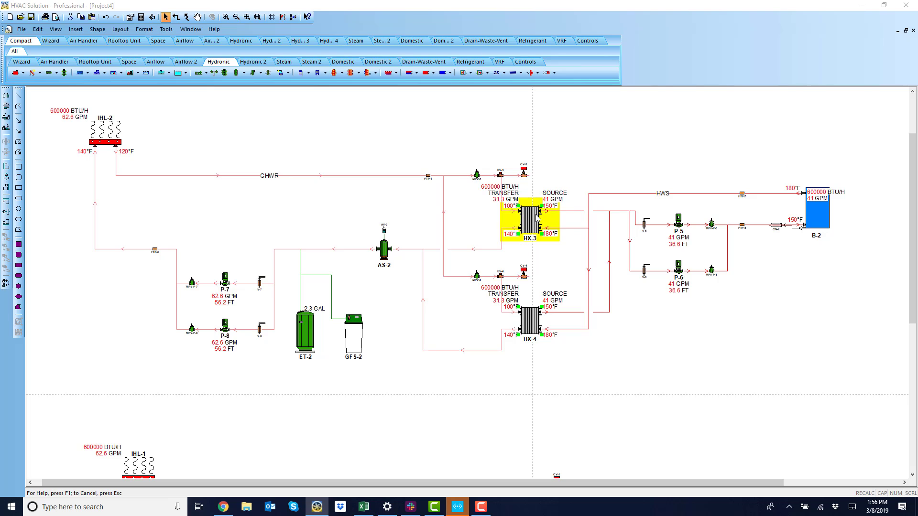
pyautogui.click(282, 366)
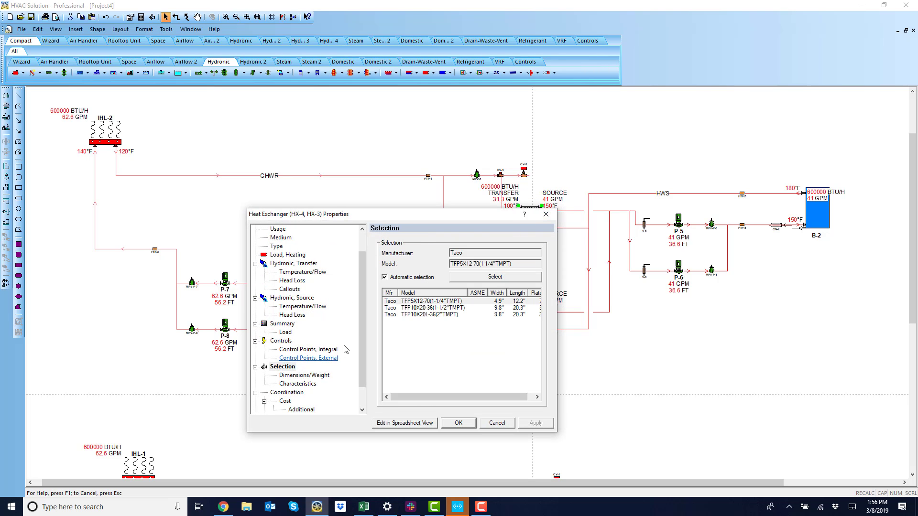
pyautogui.click(305, 377)
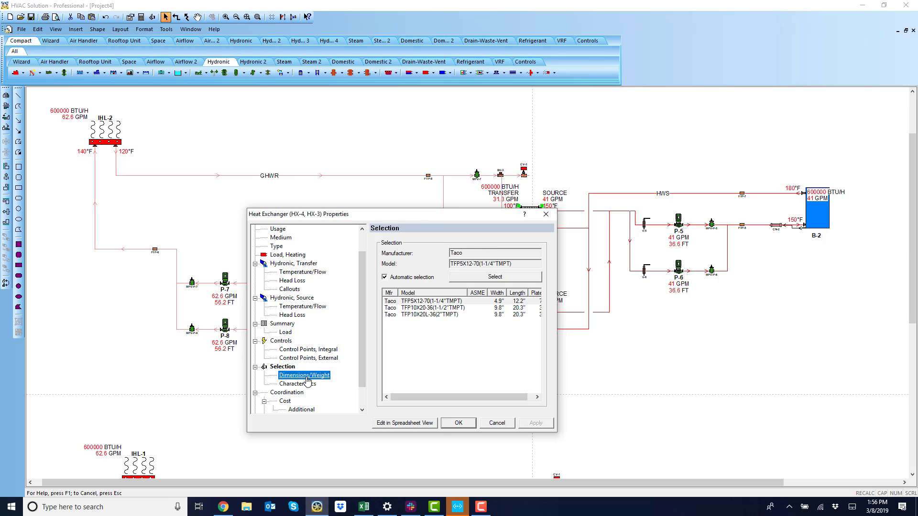
pyautogui.click(457, 423)
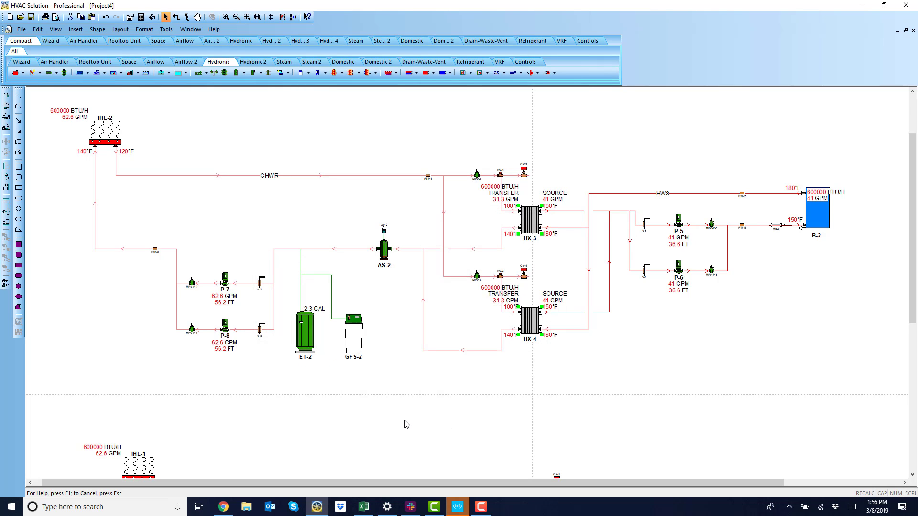
# - Enable the Equipment Schedule export in Excel (.xls) format in the project's coordination file options
pyautogui.click(299, 143)
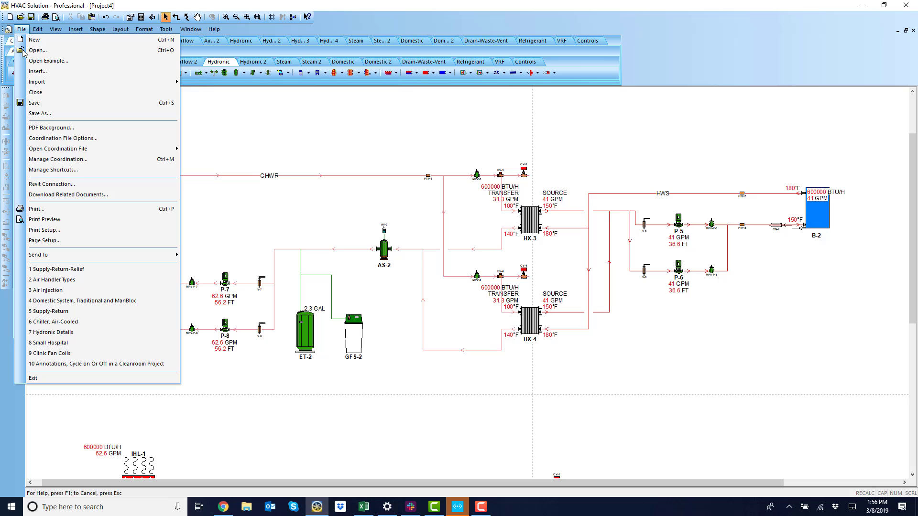
pyautogui.click(59, 139)
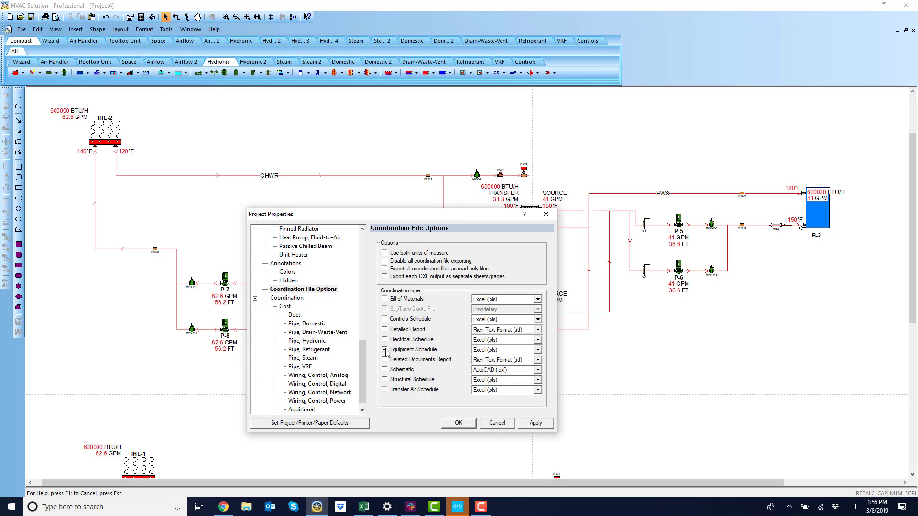
pyautogui.click(458, 423)
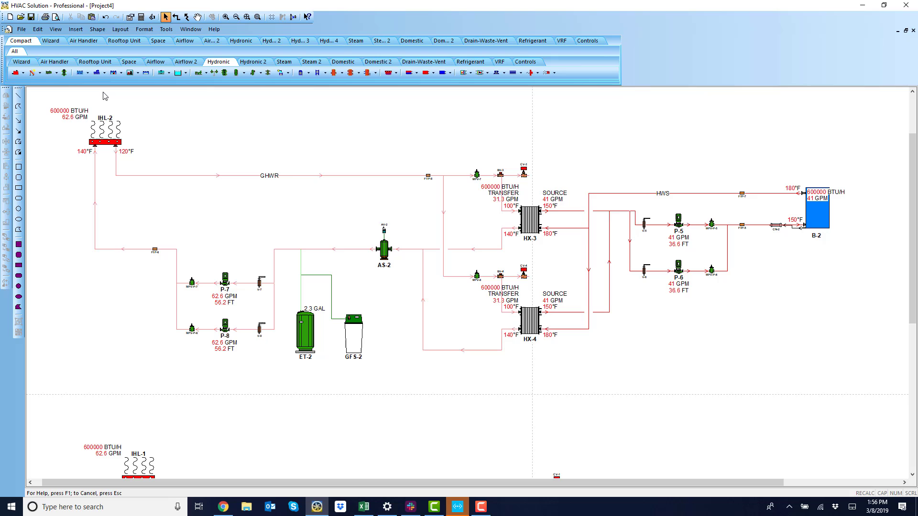
# - Save the project as Project4 on the Desktop
pyautogui.click(31, 18)
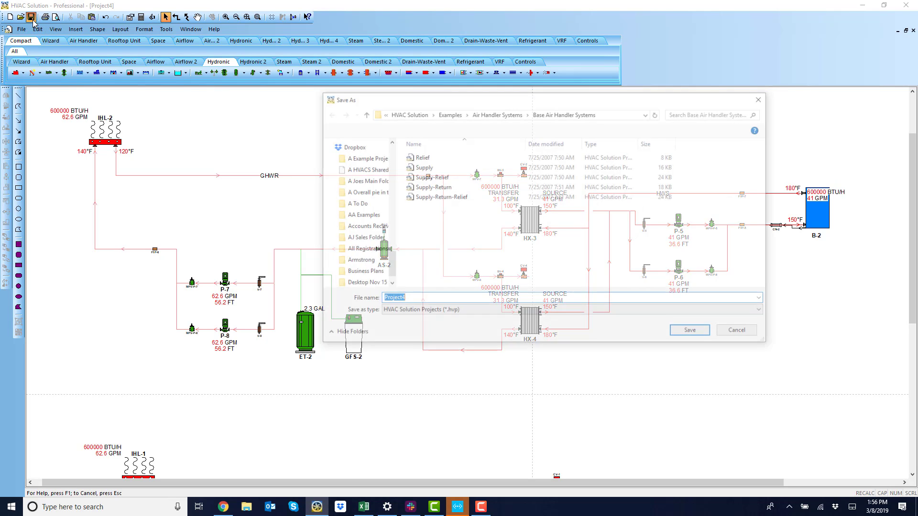
pyautogui.click(356, 196)
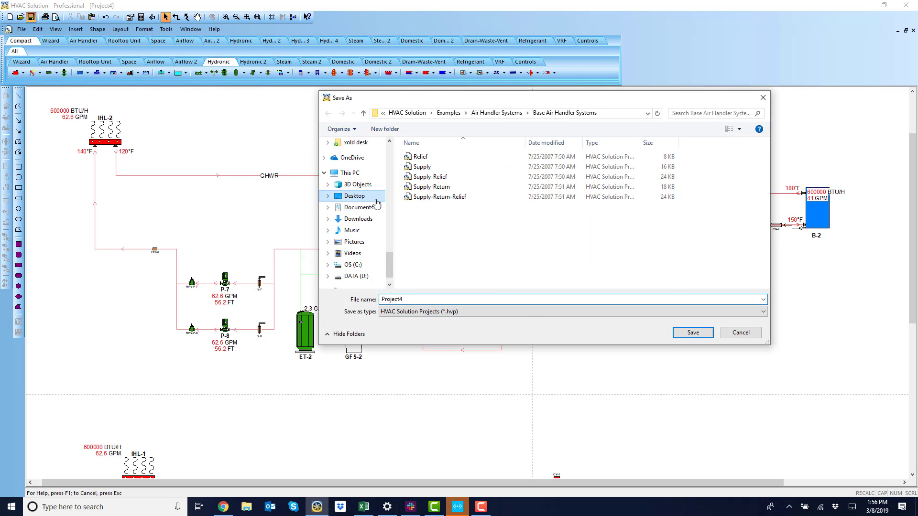
pyautogui.click(687, 336)
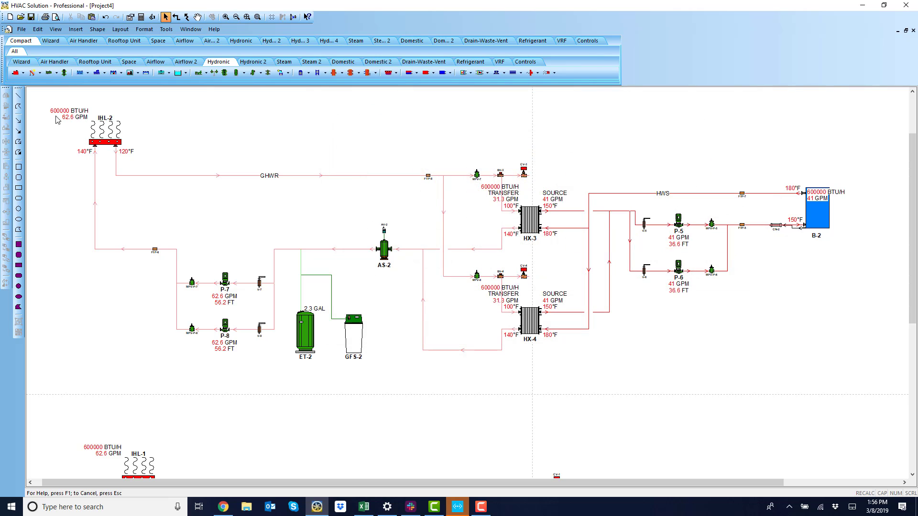
# - Open the exported equipment schedule in Excel and review its boiler, expansion tank, glycol feed system and condensate neutralizer schedules
pyautogui.click(21, 29)
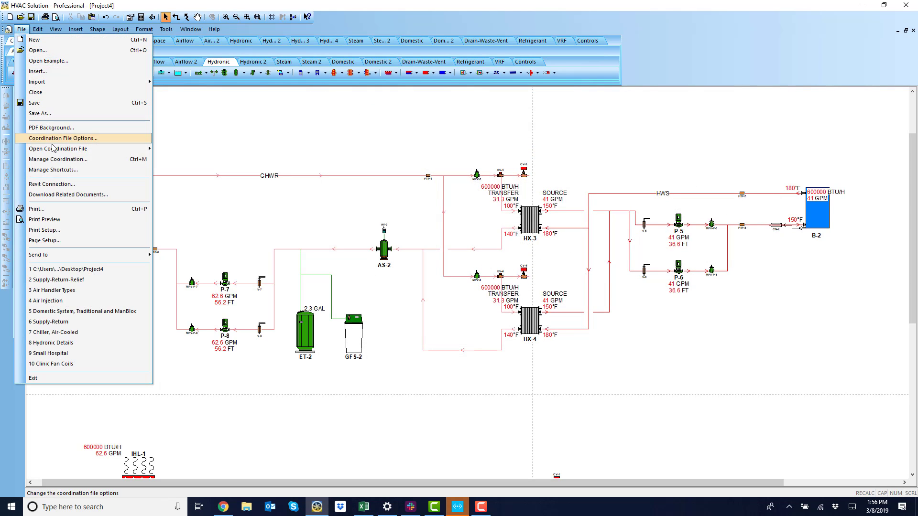
pyautogui.click(173, 149)
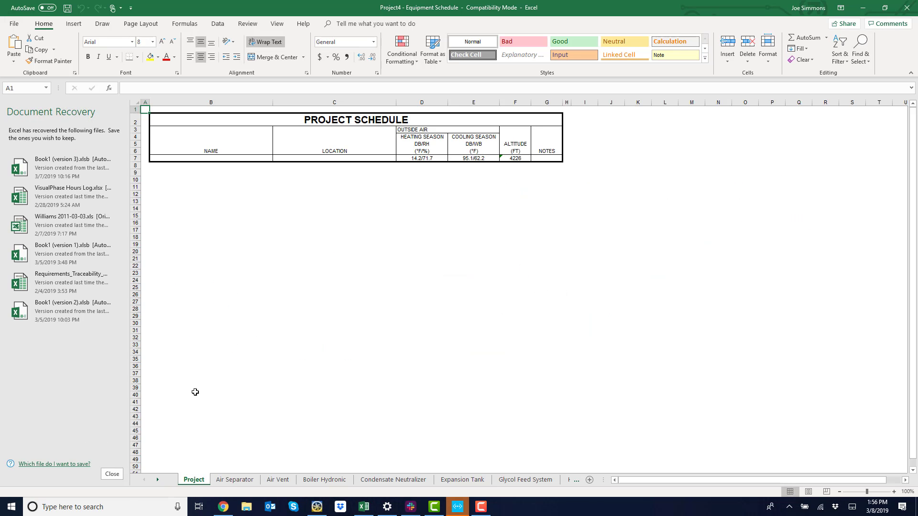
pyautogui.click(235, 480)
pyautogui.click(311, 480)
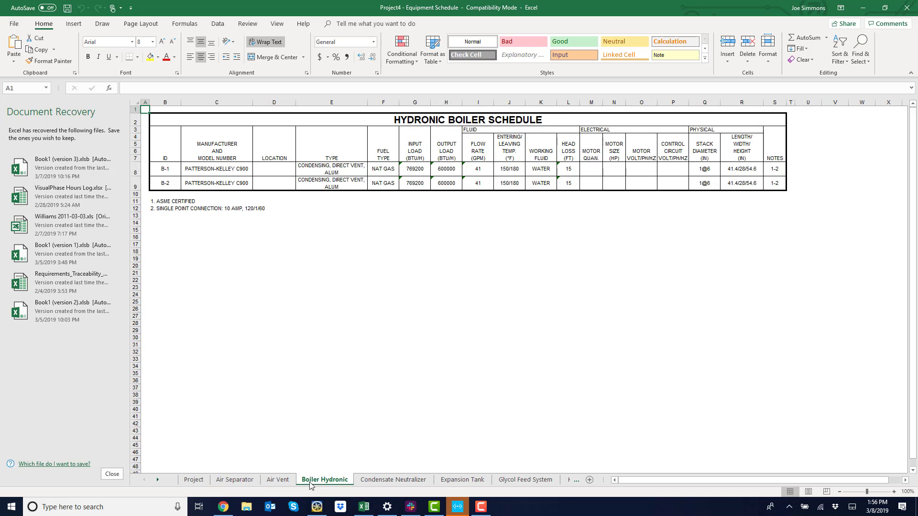
pyautogui.click(388, 482)
pyautogui.click(454, 481)
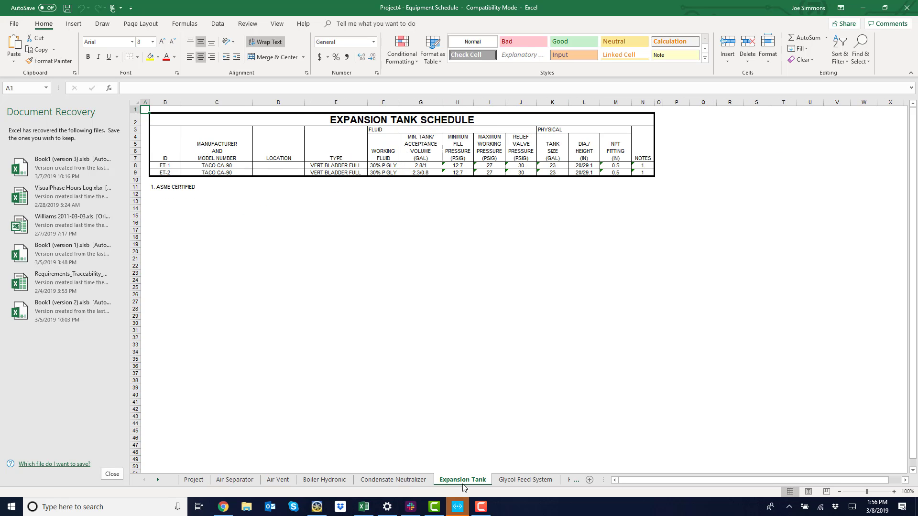
pyautogui.click(508, 483)
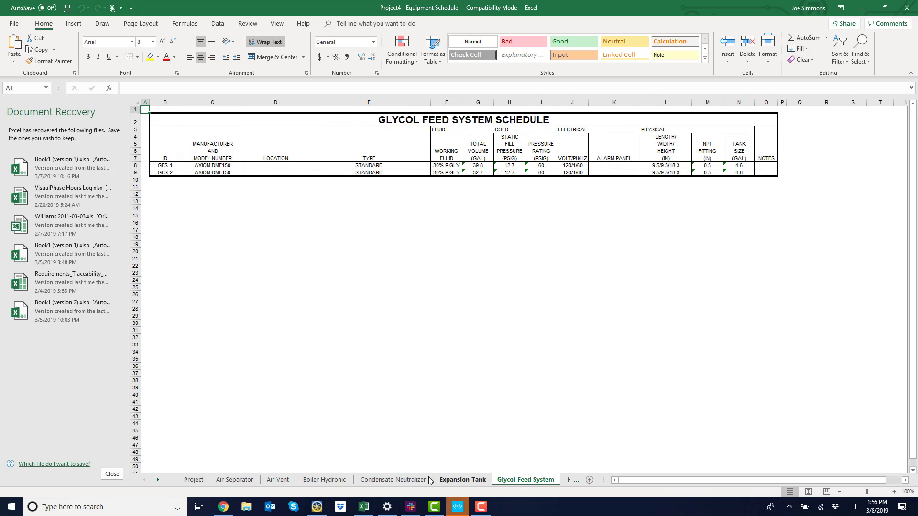
pyautogui.click(417, 480)
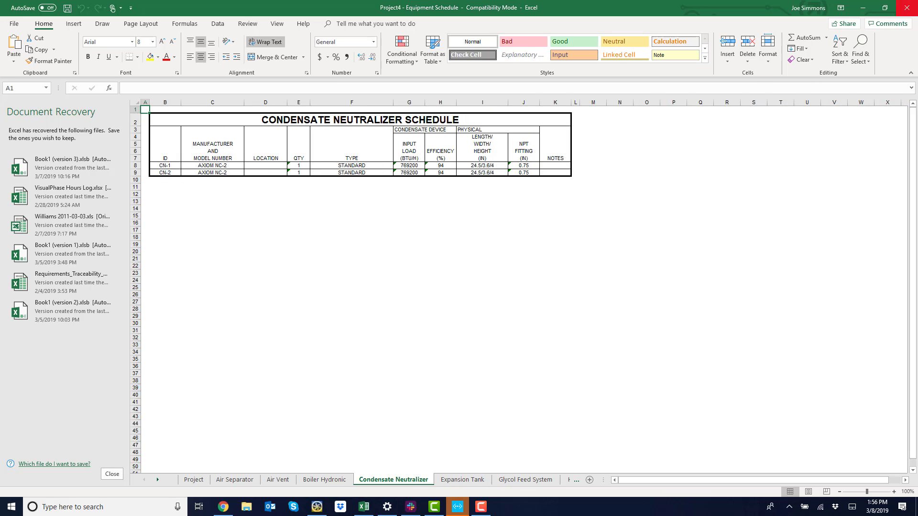
# - Minimize the Excel equipment schedule and return to HVAC Solution to view both snowmelt systems in full
pyautogui.click(906, 11)
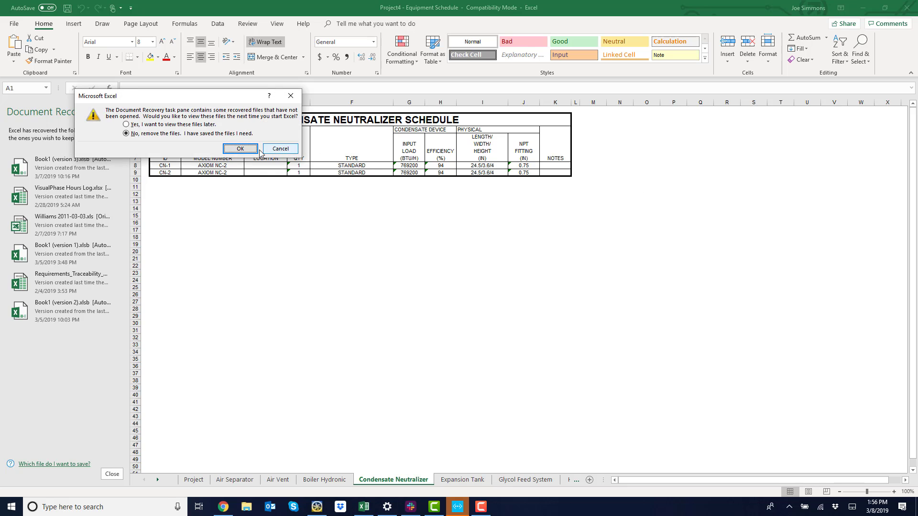
pyautogui.click(288, 98)
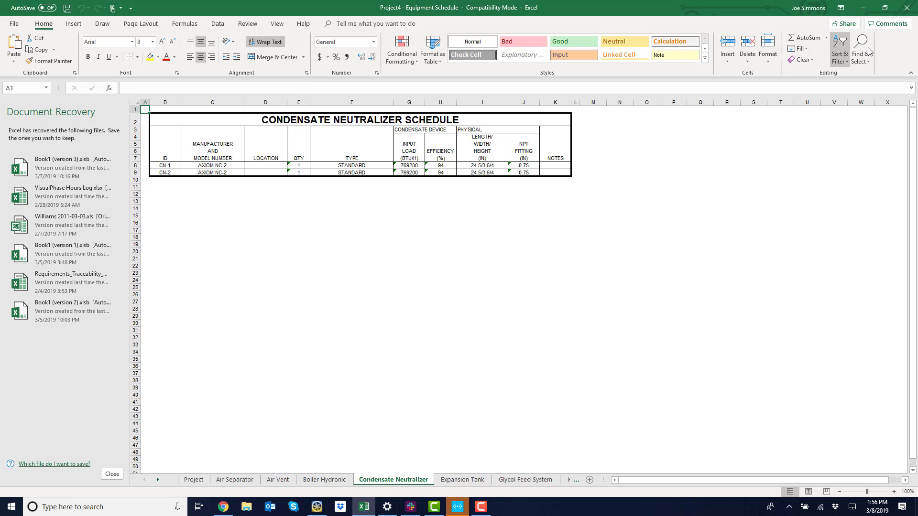
pyautogui.click(863, 9)
pyautogui.scroll(-3, 608, 353)
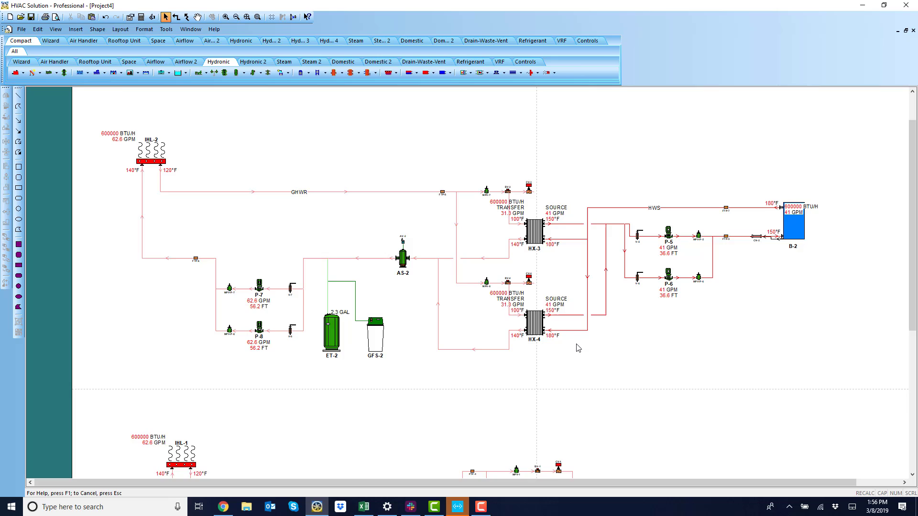
pyautogui.scroll(-3, 608, 354)
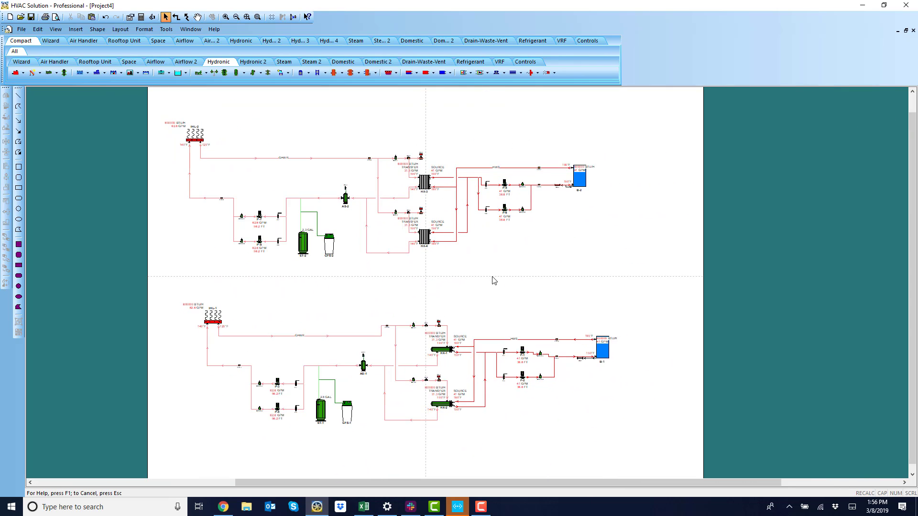
pyautogui.moveTo(491, 279); pyautogui.dragTo(358, 277)
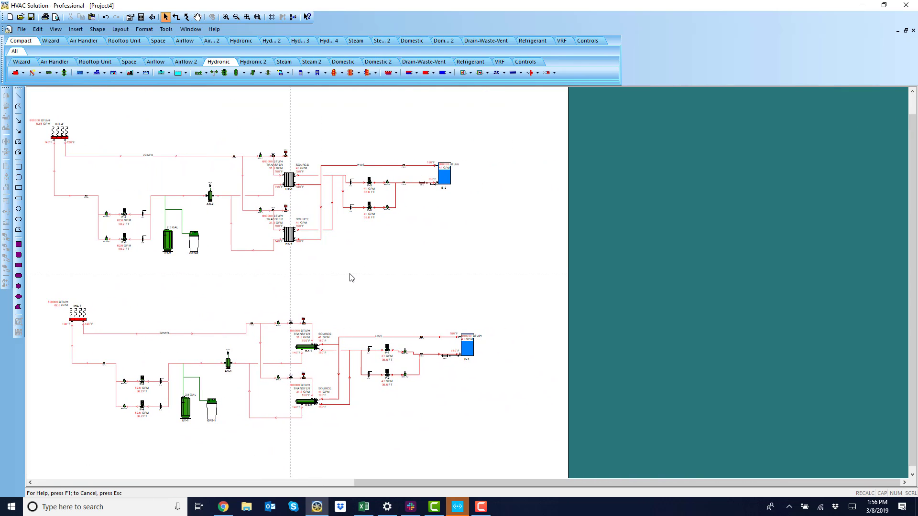